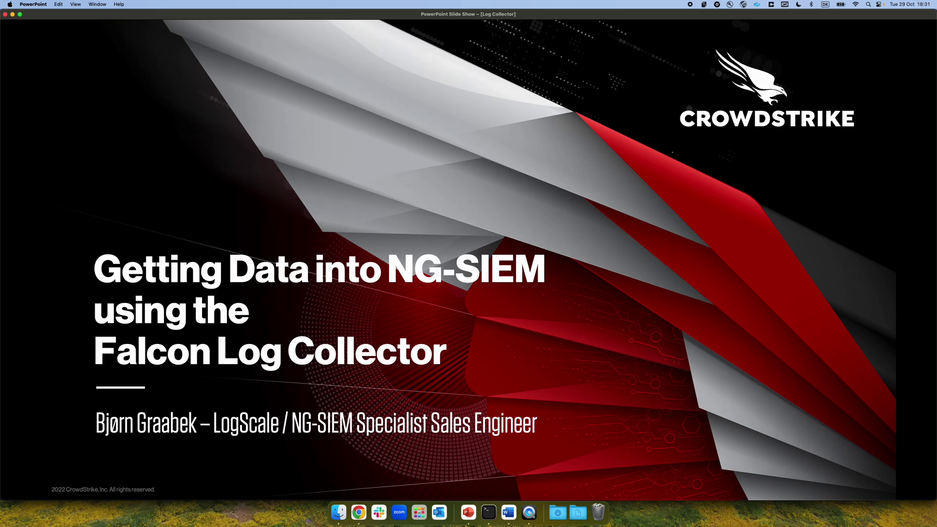
Advance the slide show past the collector diagram to the FLC 'also known as' slide
key(Right)
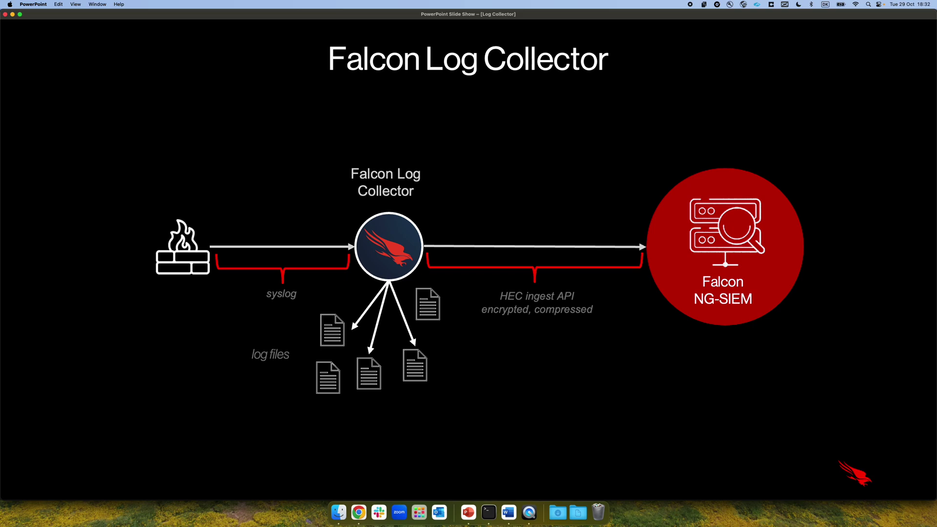
key(Right)
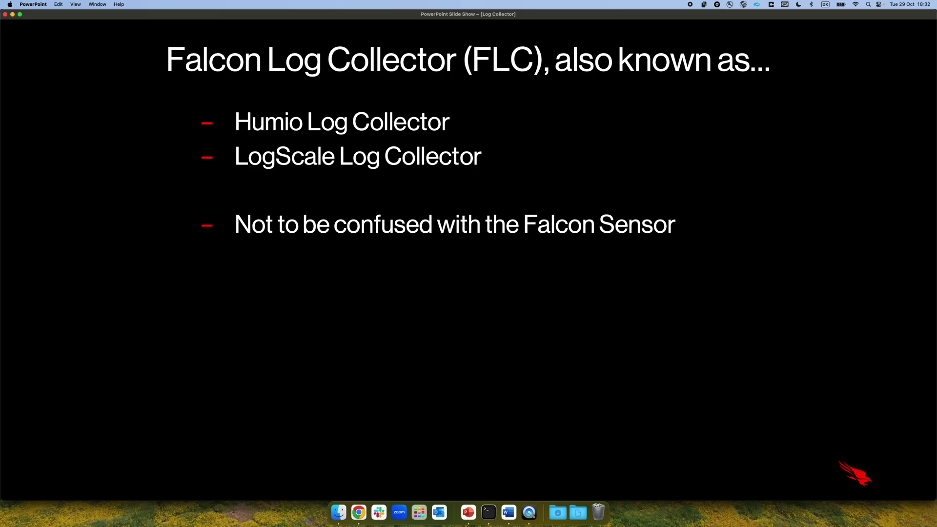
Step past the Data Sources slide to the Installation steps slide
key(Right)
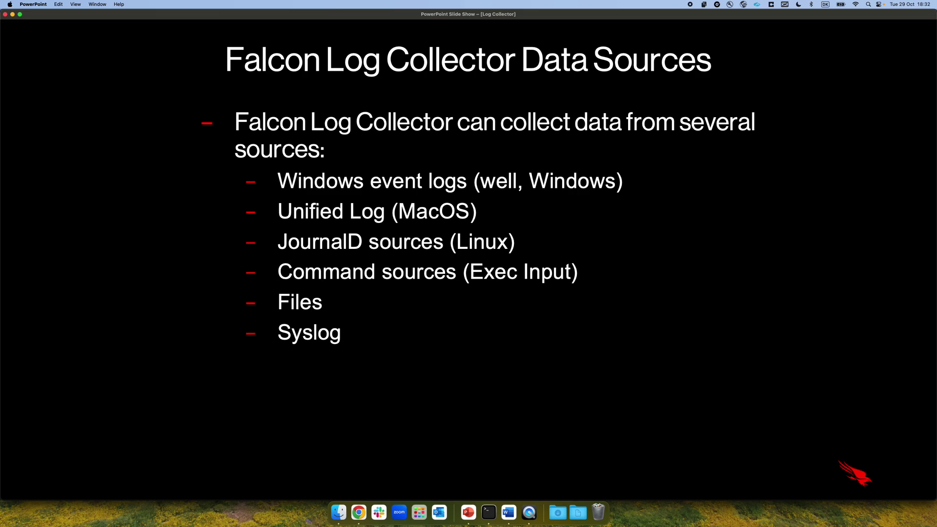
key(Right)
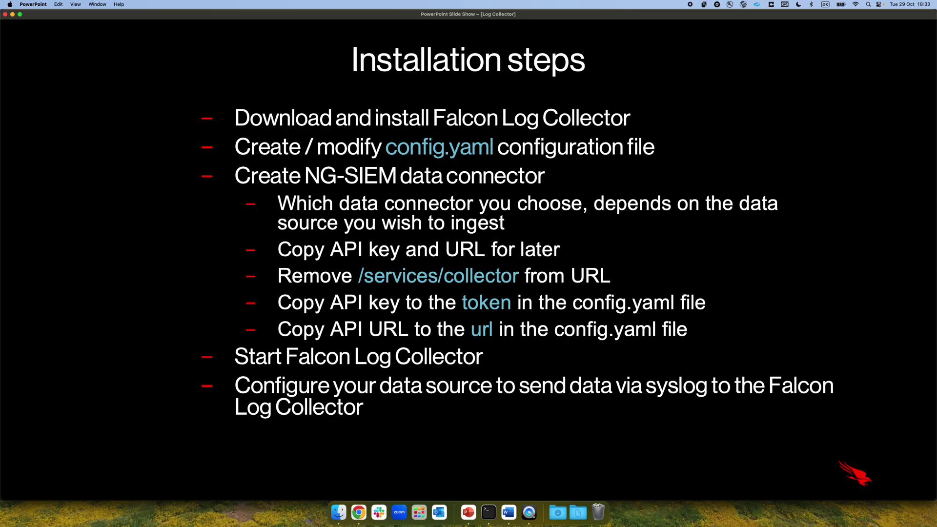
In the Falcon browser window, go to Support and resources > Tool downloads and find 'logscale' on the page
key(ctrl+Up)
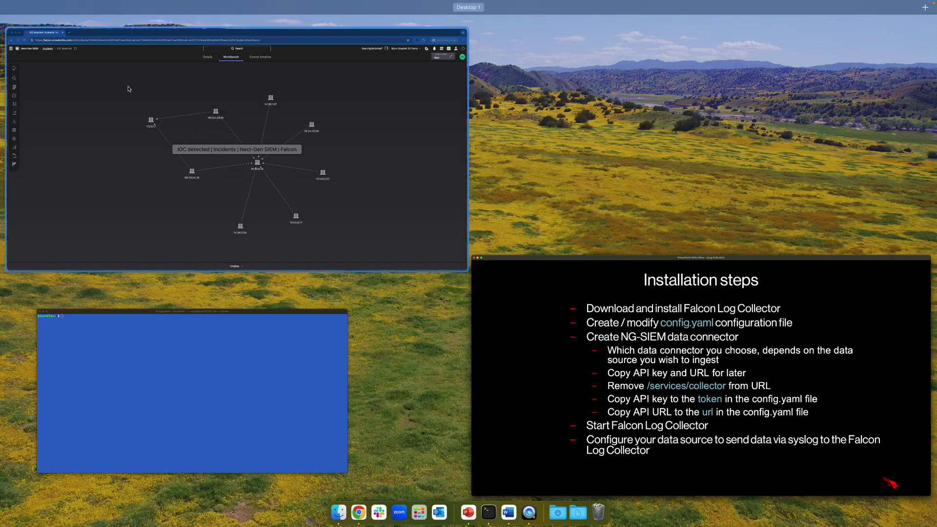
click(123, 113)
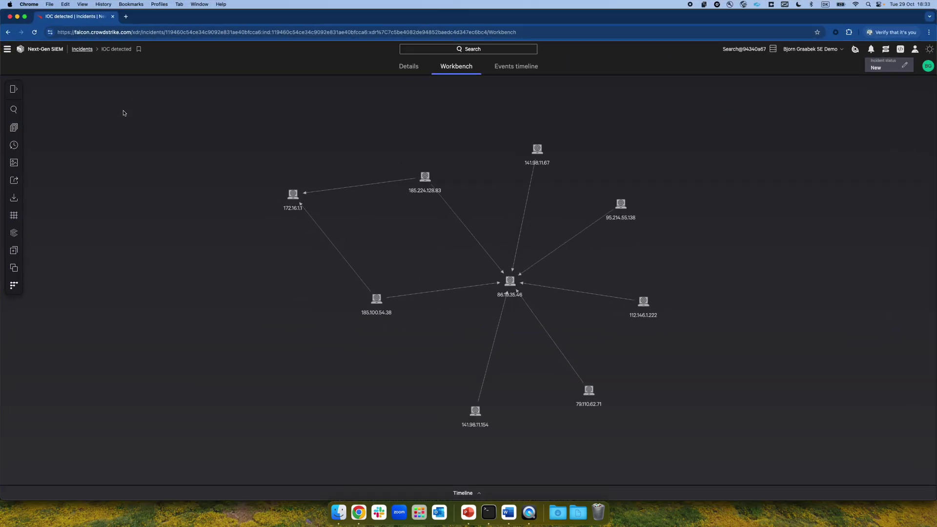
click(8, 50)
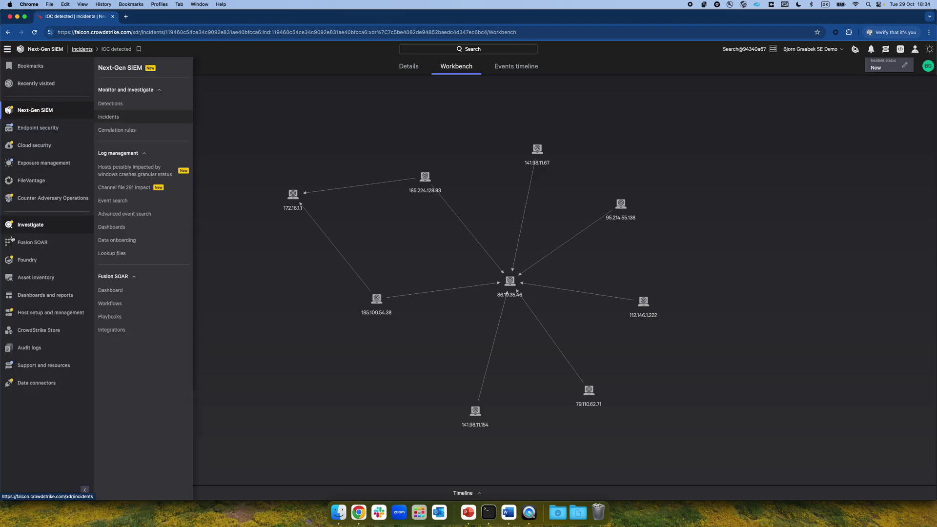
click(36, 368)
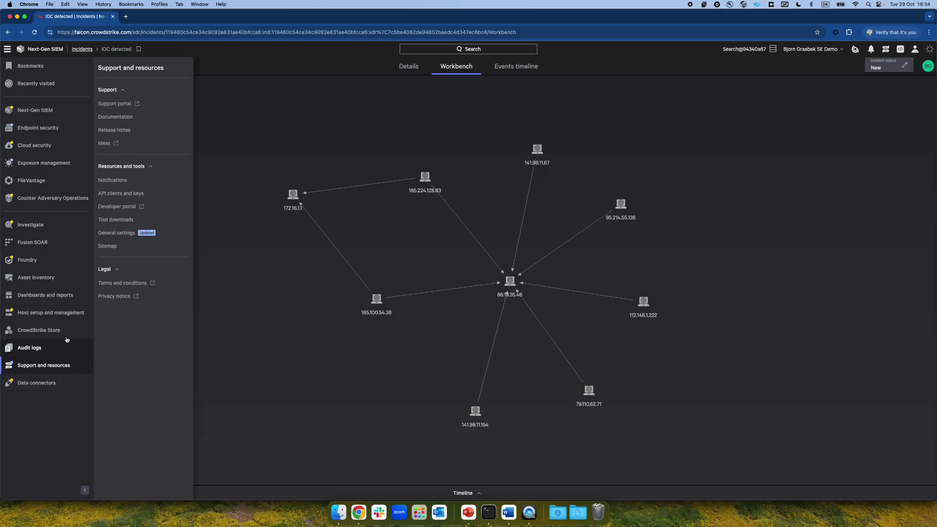
click(121, 220)
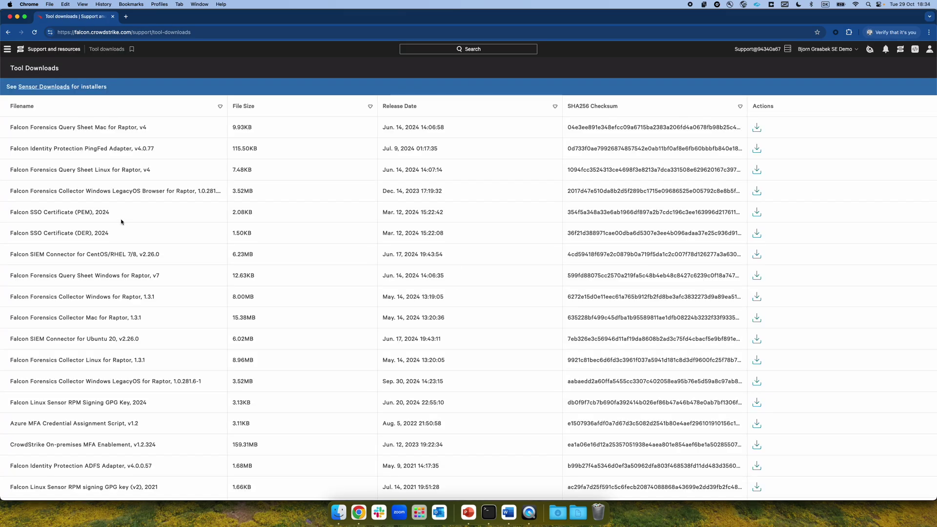
key(super+f)
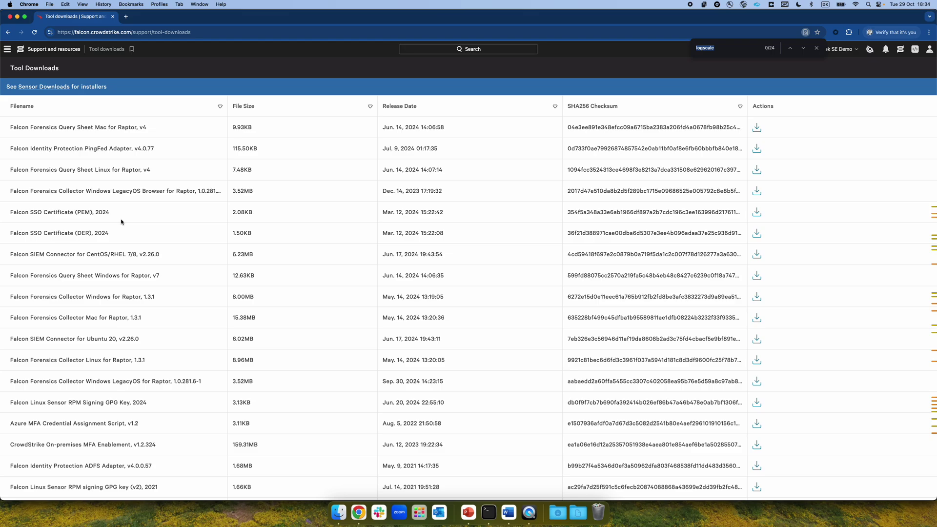
key(Return)
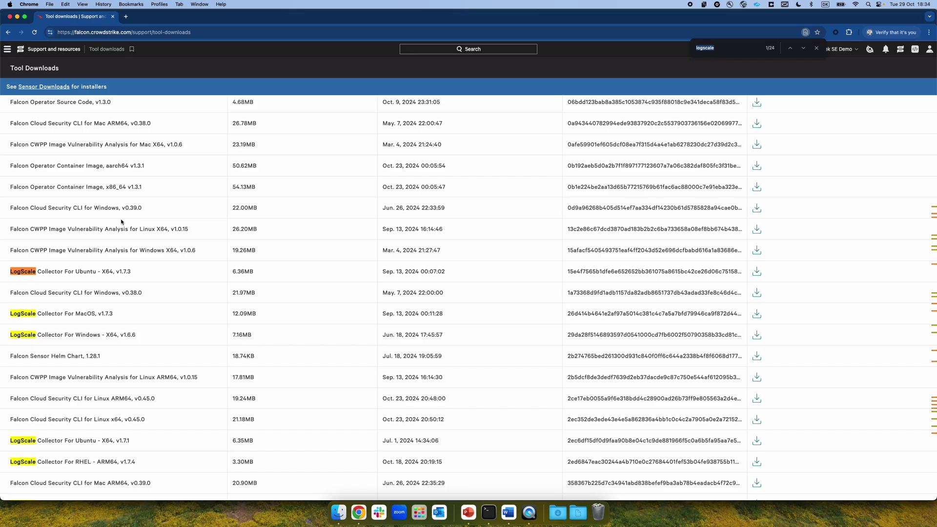
Filter the documentation by title for 'cisco' and bring up the Cisco Secure Firewall ASA page
click(8, 50)
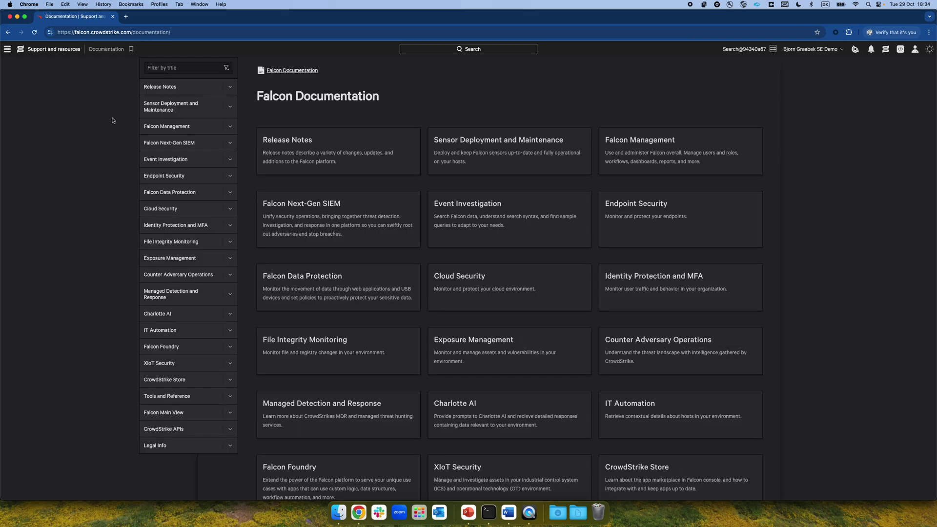
click(168, 69)
text(cisco)
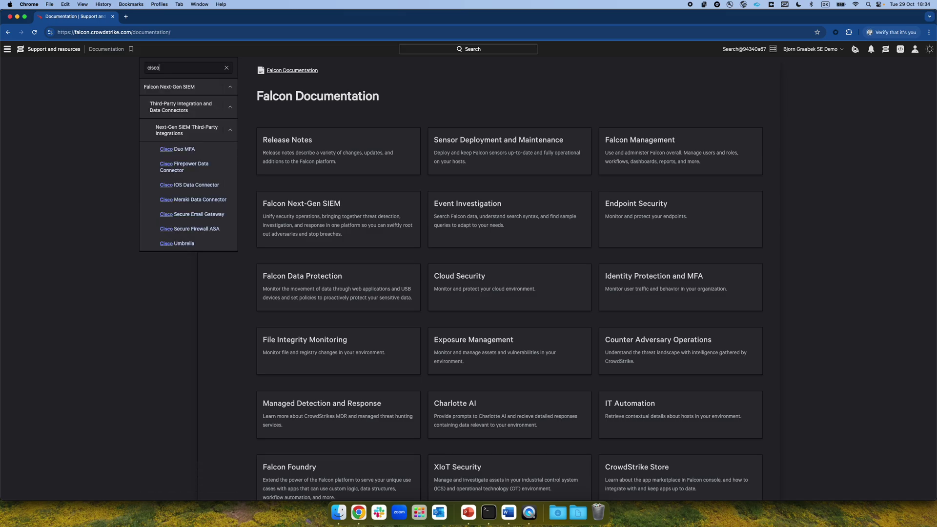
click(165, 231)
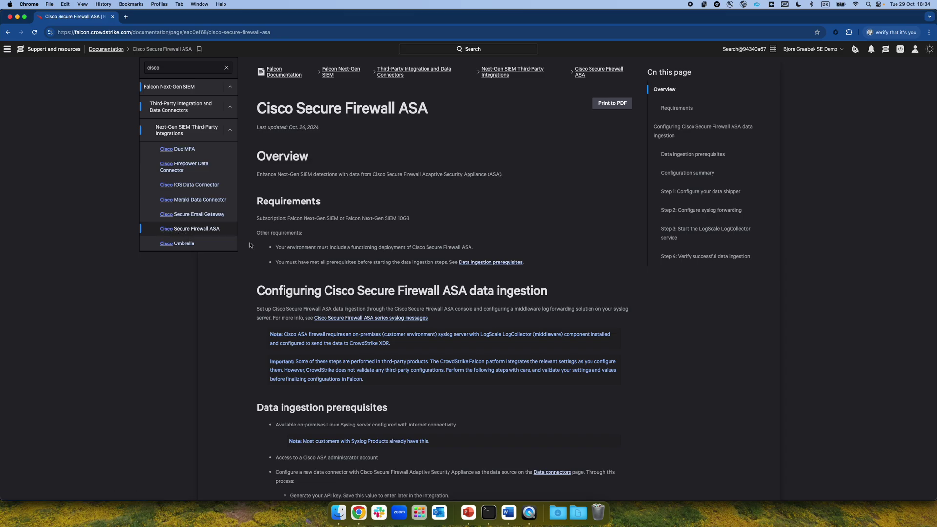
Copy the Step 4 data ingestion verification query from the Cisco ASA documentation
scroll(251, 246, down, 5)
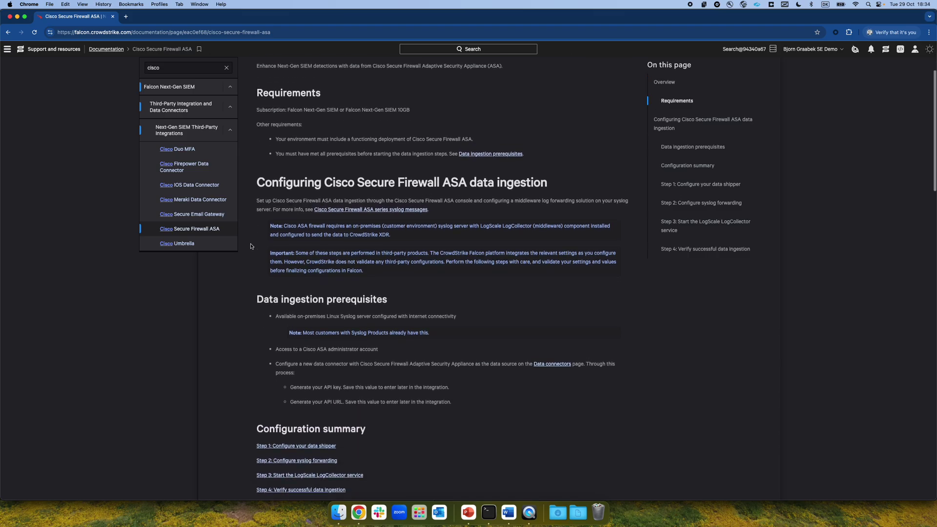
scroll(250, 246, down, 5)
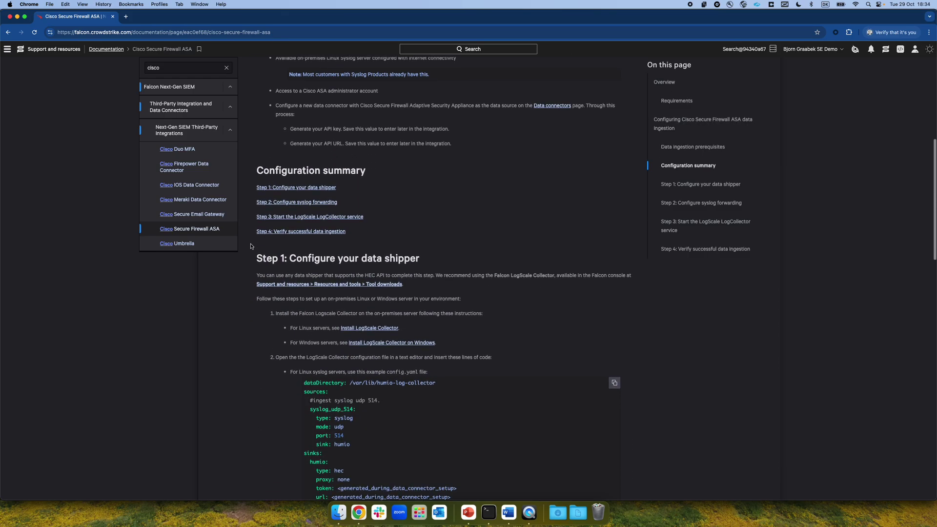
scroll(251, 246, down, 7)
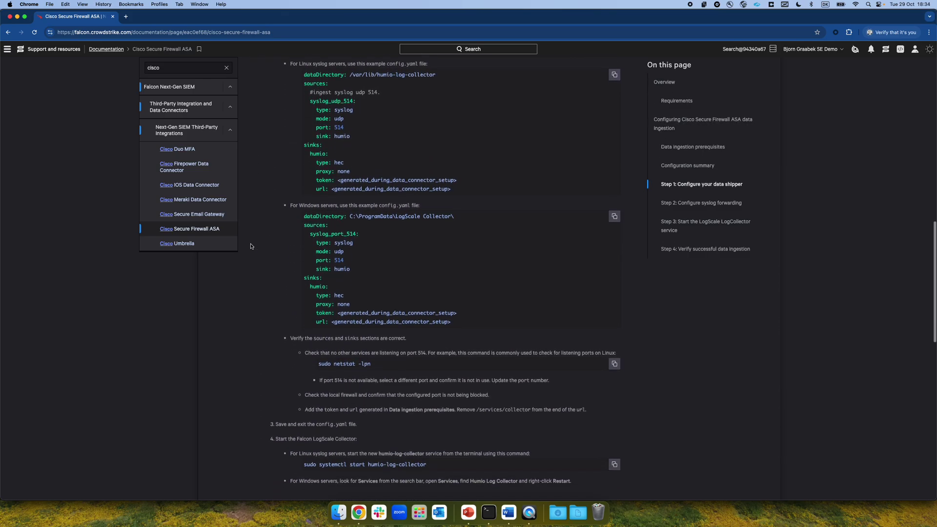
scroll(251, 246, down, 4)
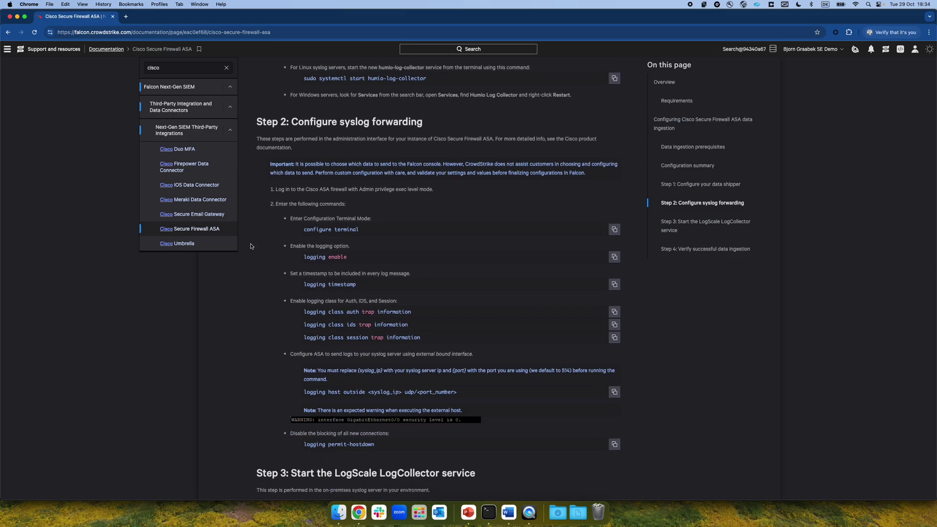
scroll(251, 246, down, 4)
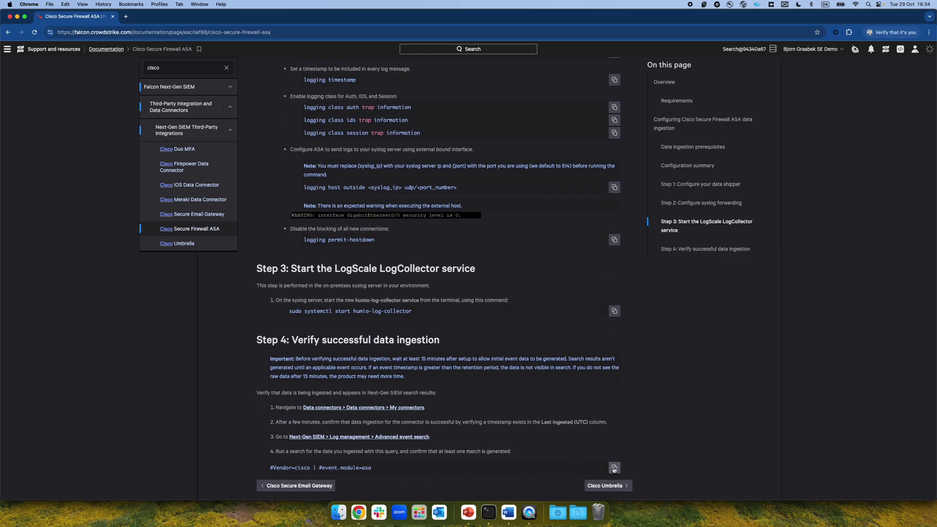
click(609, 469)
scroll(583, 258, up, 15)
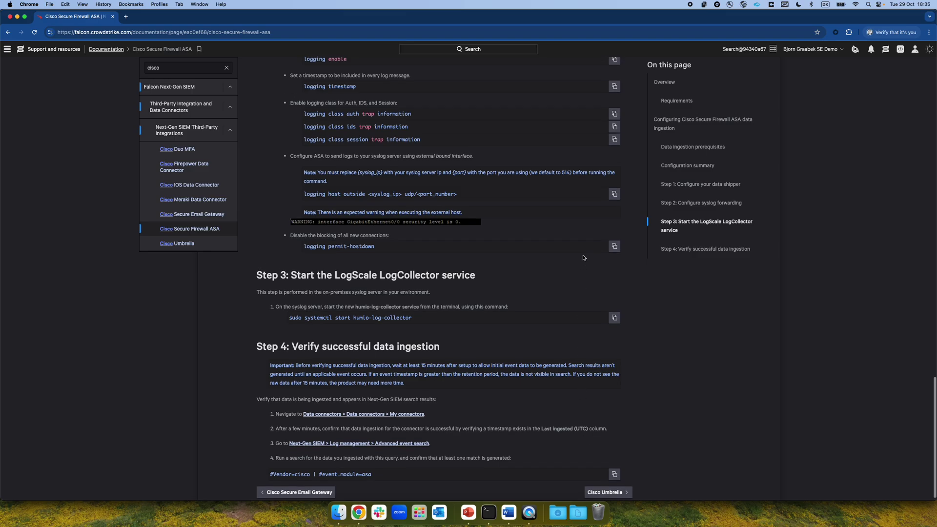
scroll(583, 257, up, 5)
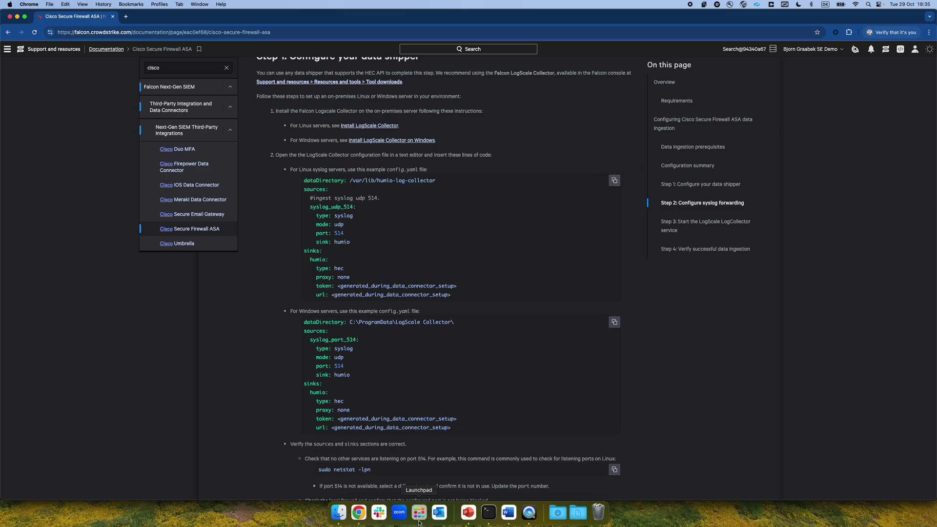
Reopen /etc/humio-log-collector/config.yaml in mcedit from shell history and place the cursor at the empty token value
key(ctrl+Up)
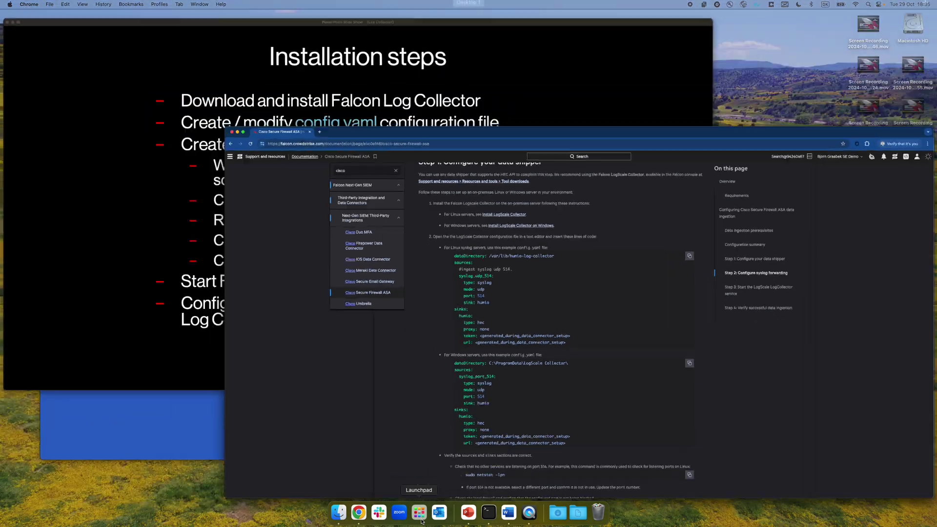
click(205, 425)
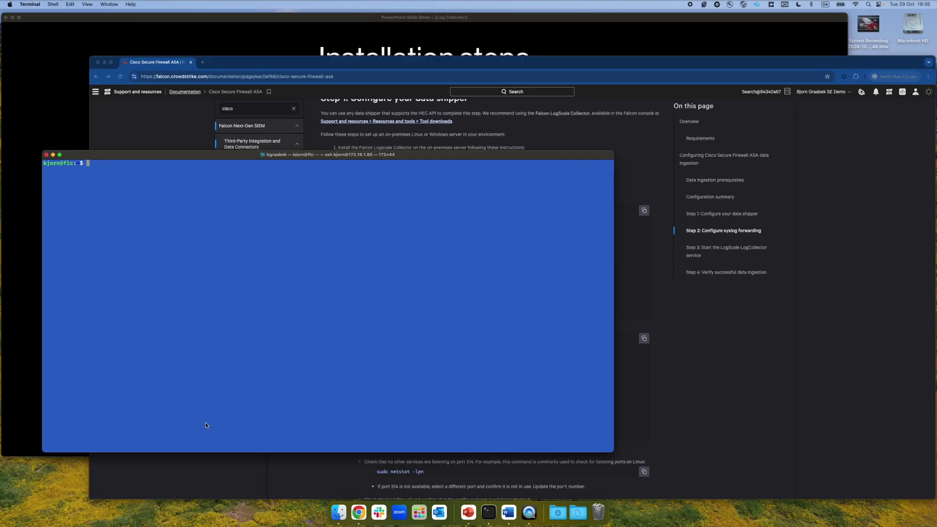
text(clear)
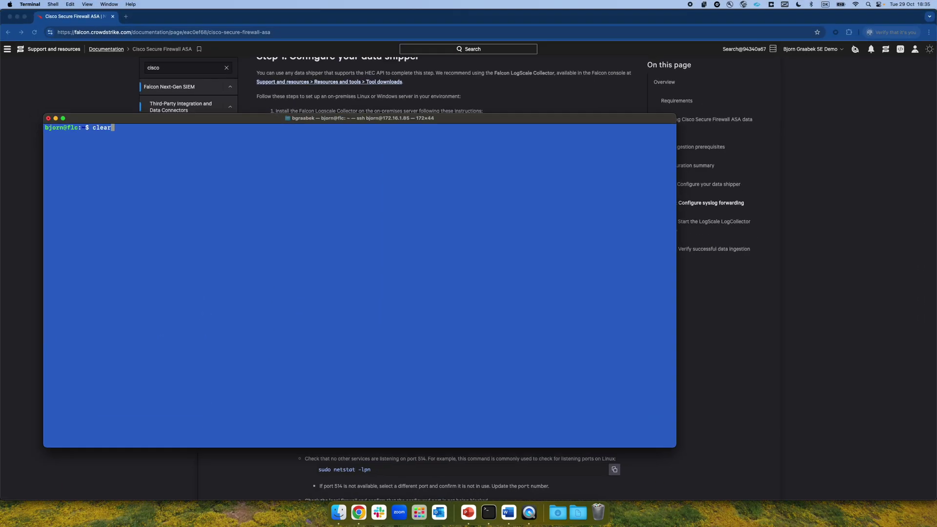
key(Up)
key(Up)
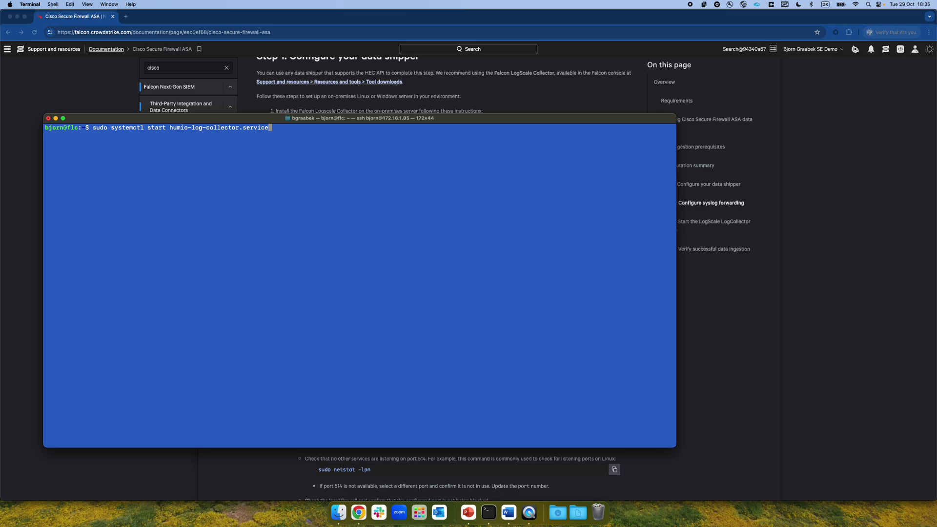
key(Up)
key(Return)
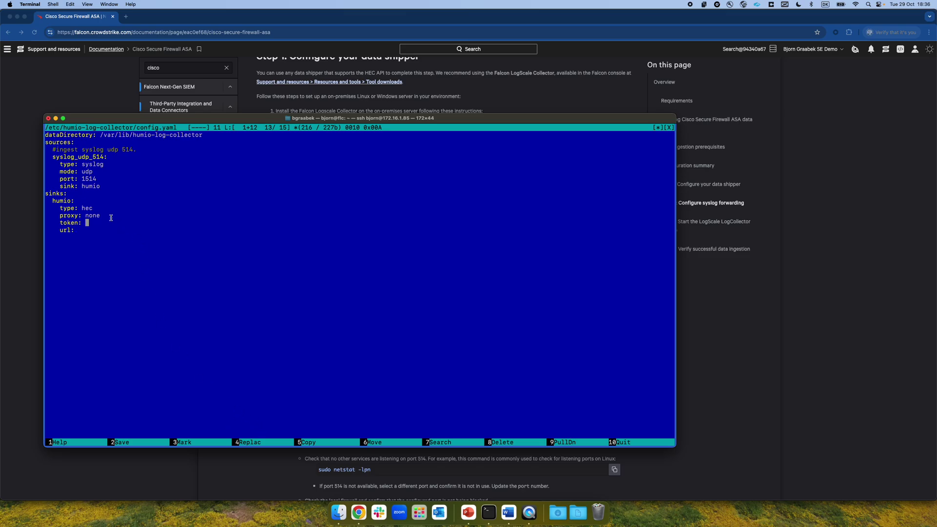
key(Up)
key(Up)
key(Right)
key(Right)
key(Down)
key(Down)
Go to Next-Gen SIEM Data onboarding and filter the data sources by 'cisco'
click(7, 49)
click(7, 49)
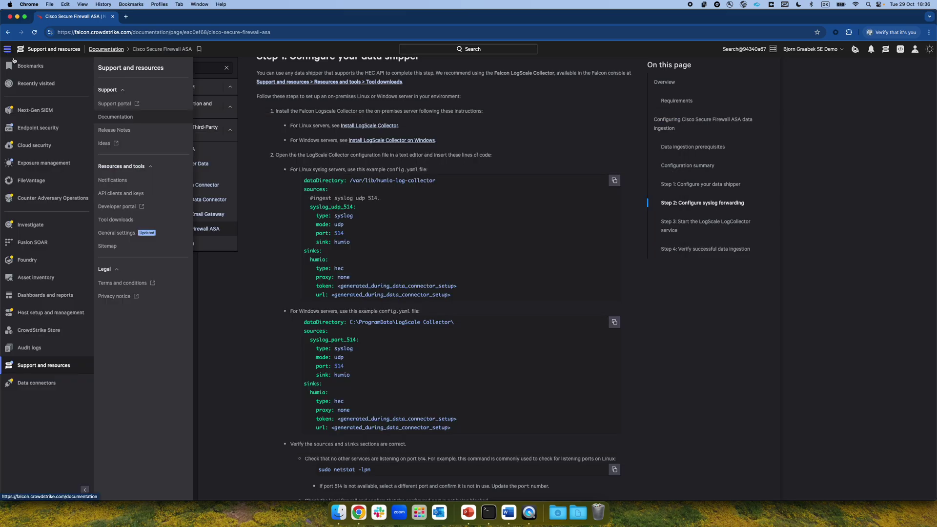
click(34, 112)
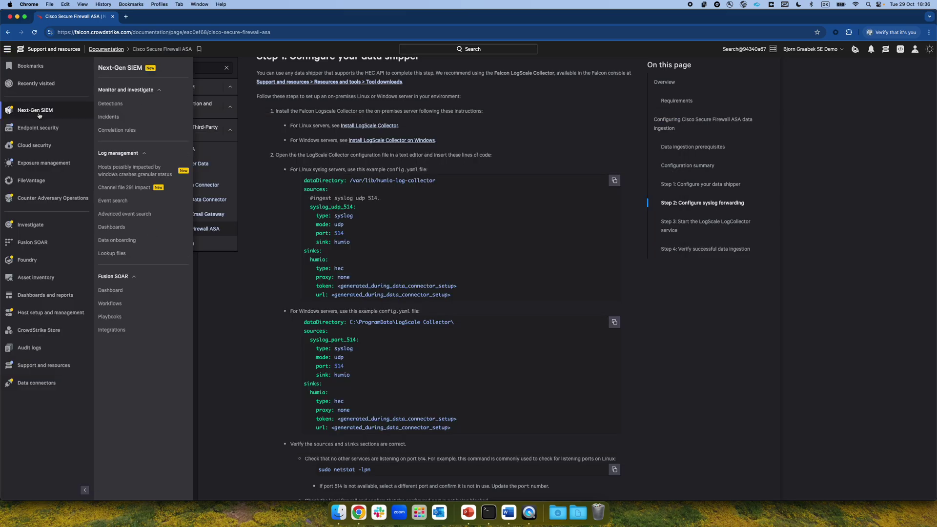
click(126, 241)
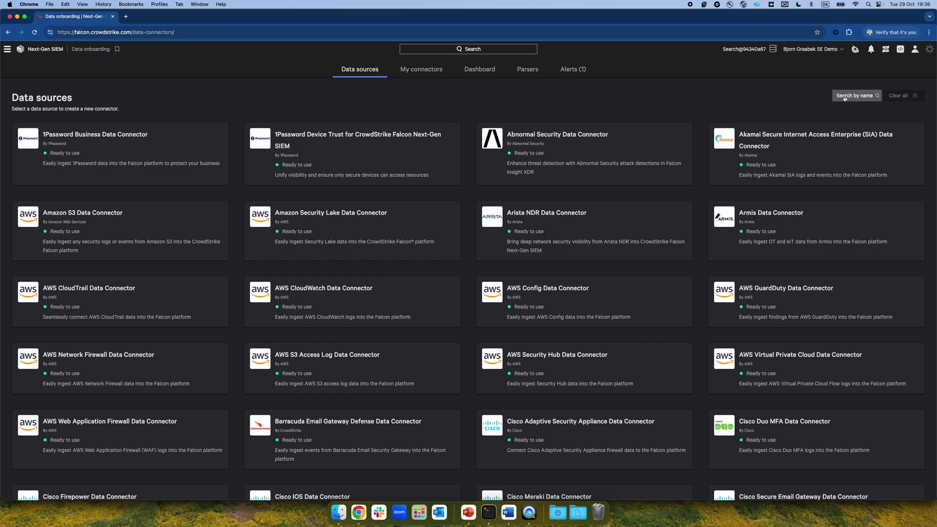
click(844, 97)
text(cisco)
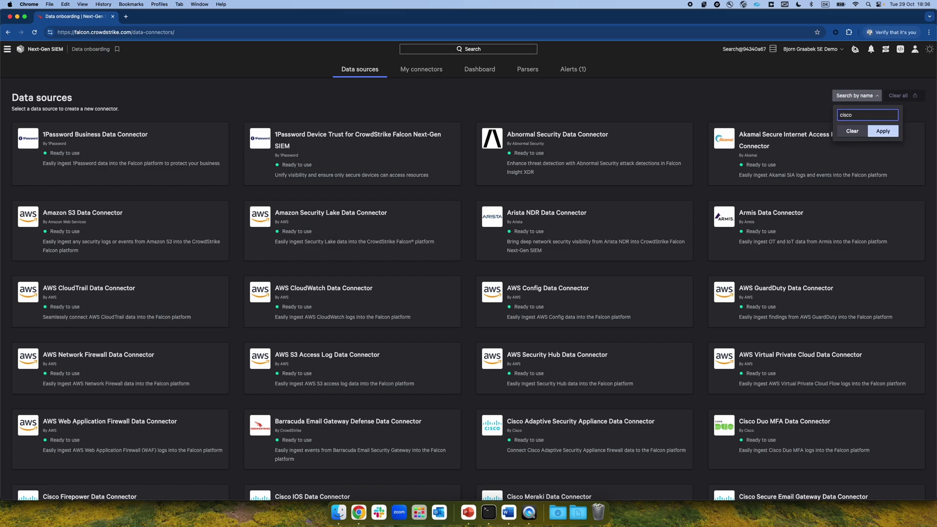
key(Return)
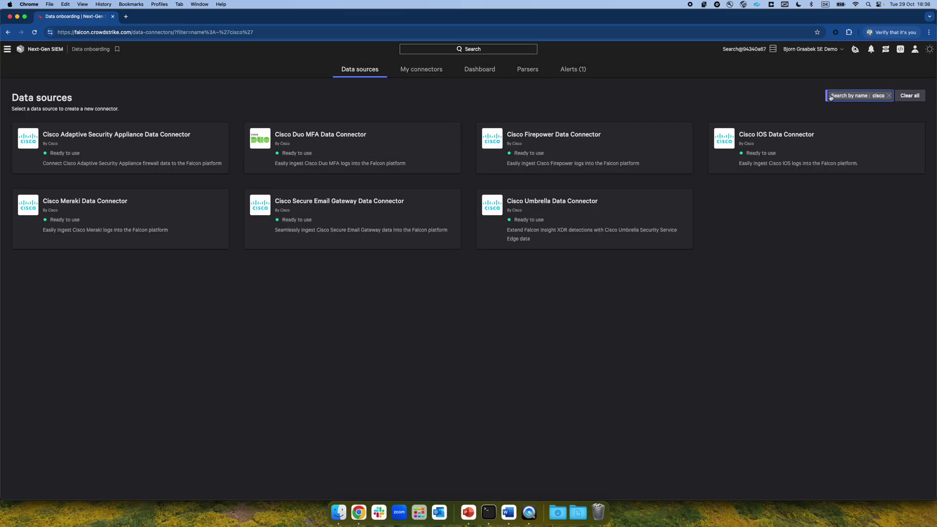
Create a Cisco Adaptive Security Appliance connector named test1, affirm the data sharing terms, and save
click(177, 139)
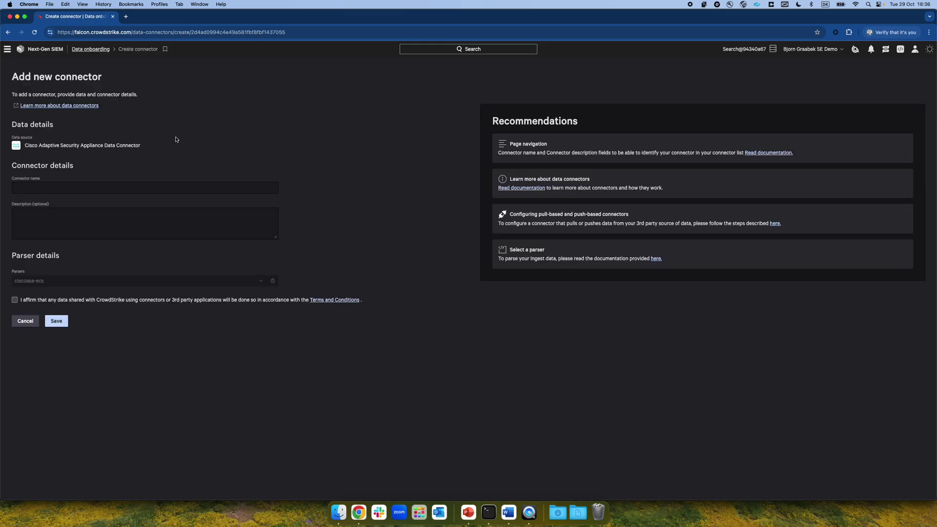
click(139, 189)
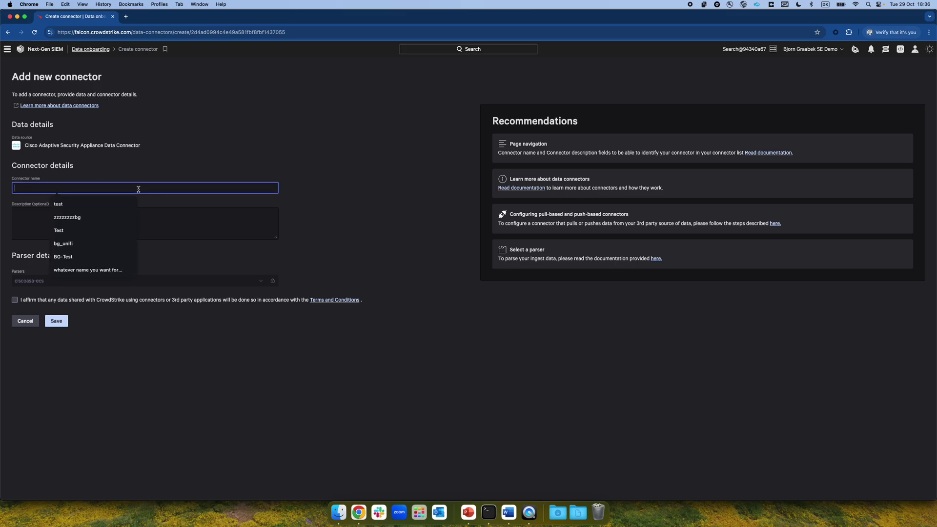
text(test1)
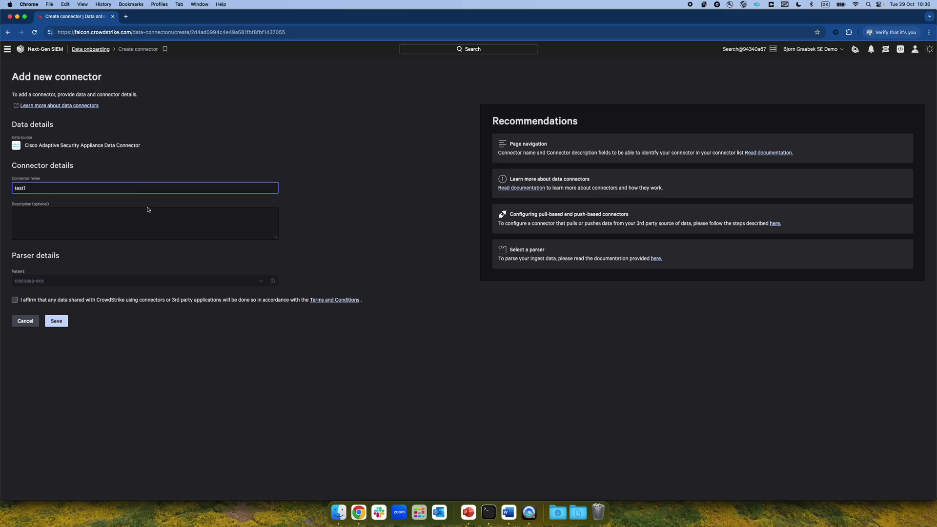
click(15, 300)
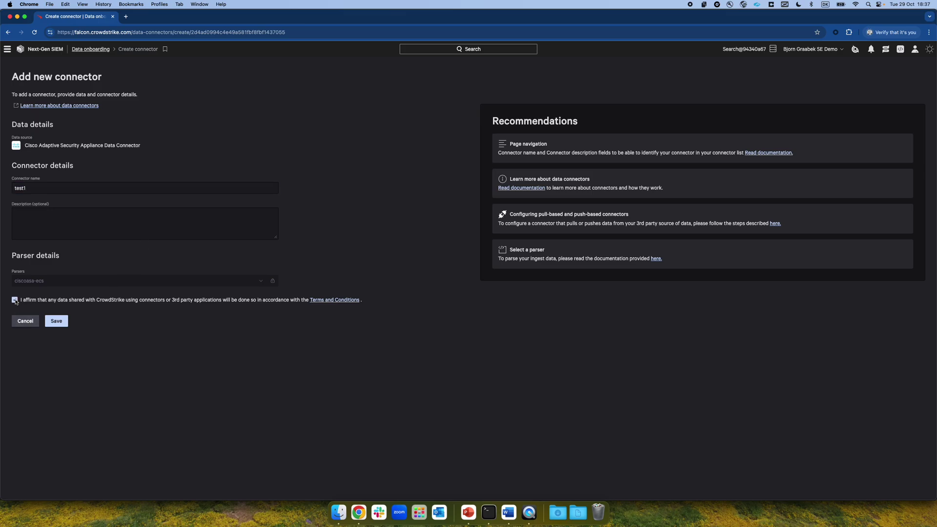
click(61, 323)
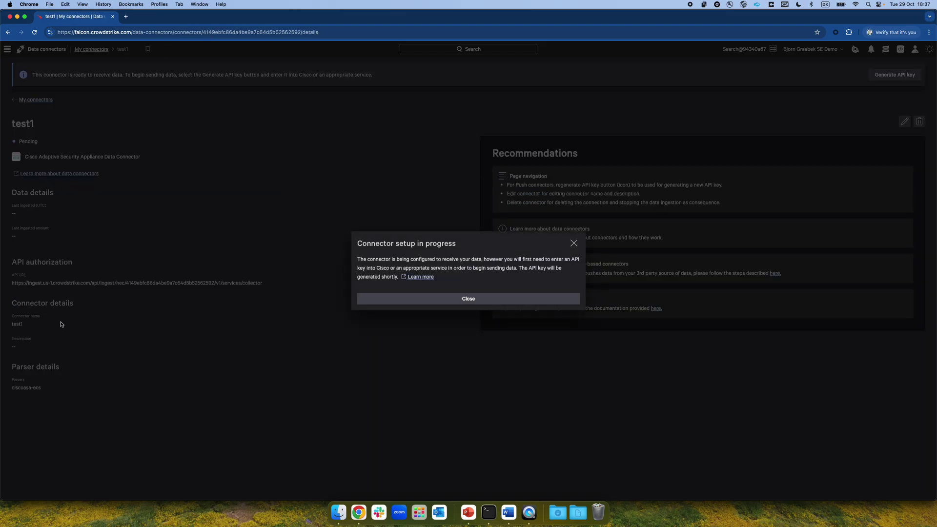
Dismiss the setup-in-progress notice and generate an API key for the test1 connector
click(468, 299)
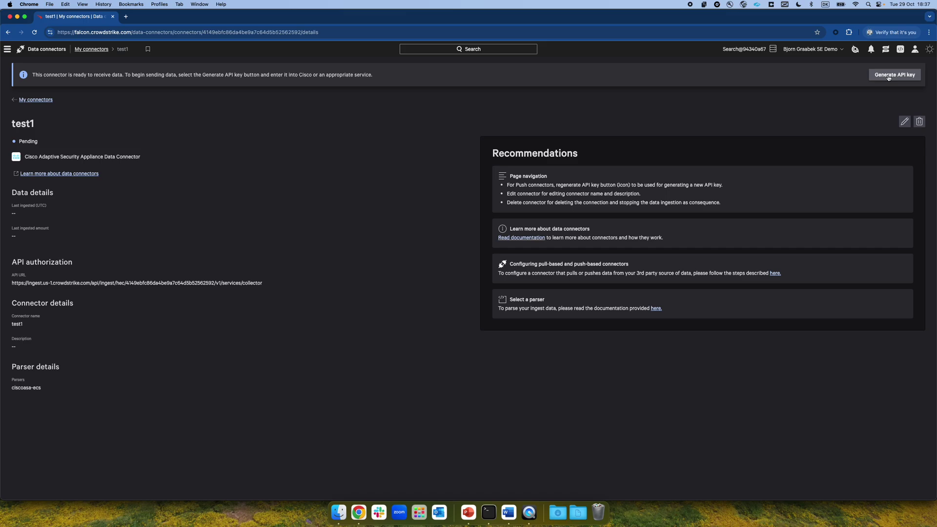
click(888, 77)
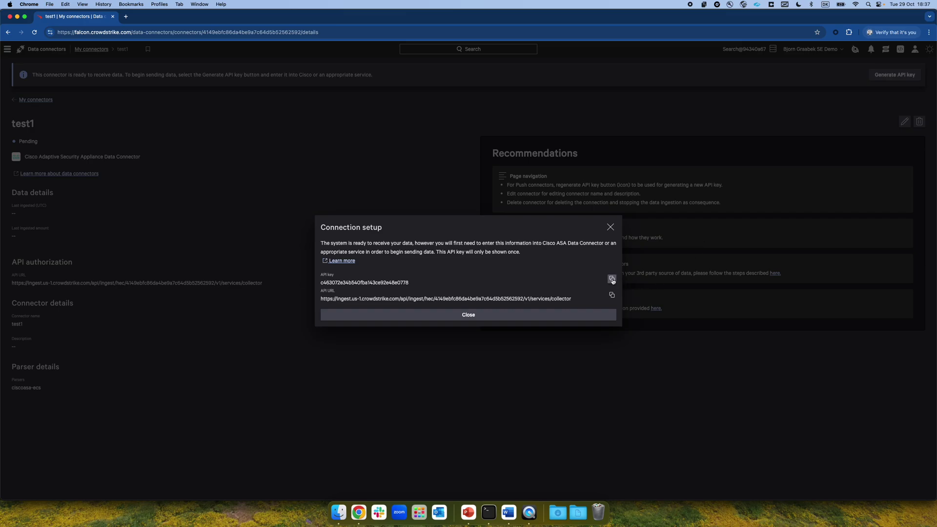
Paste the API key as token and the ingest URL, trimmed to end at /v1, as url; exit mcedit
key(ctrl+Up)
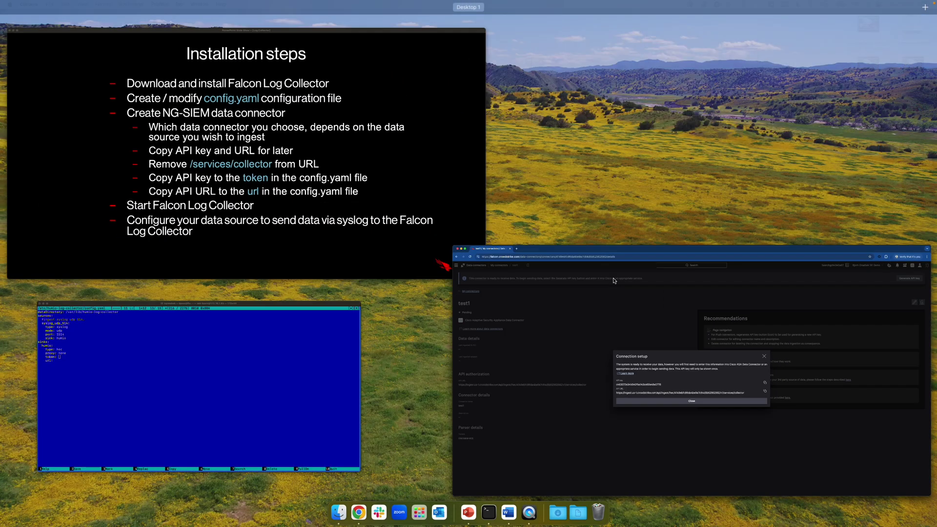
click(274, 381)
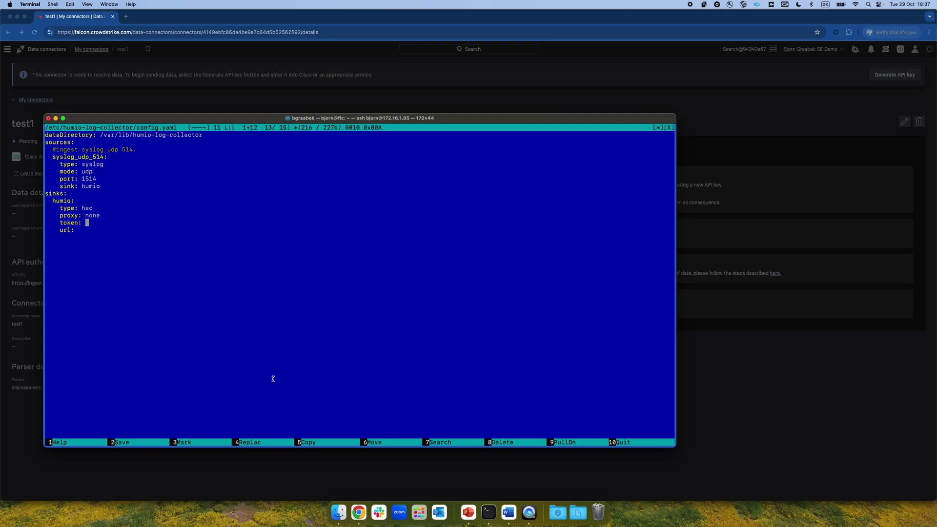
key(super+v)
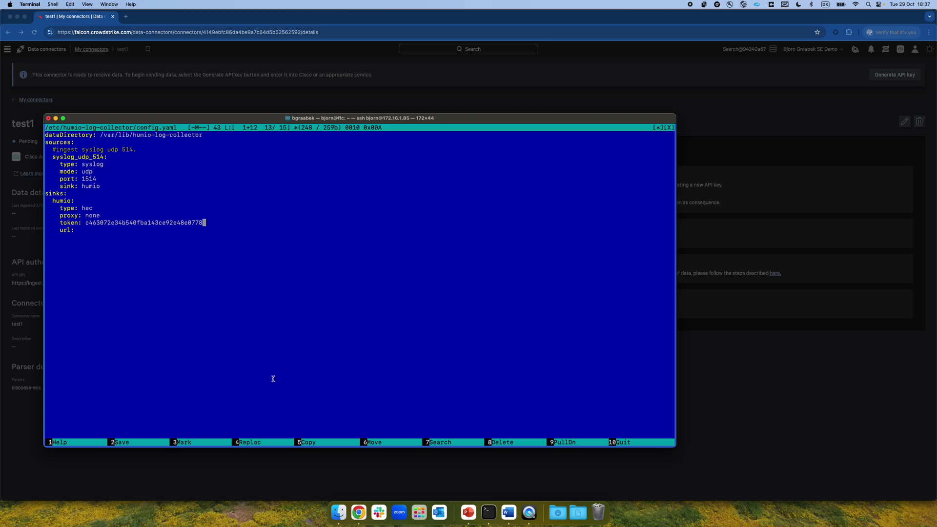
key(Down)
click(358, 105)
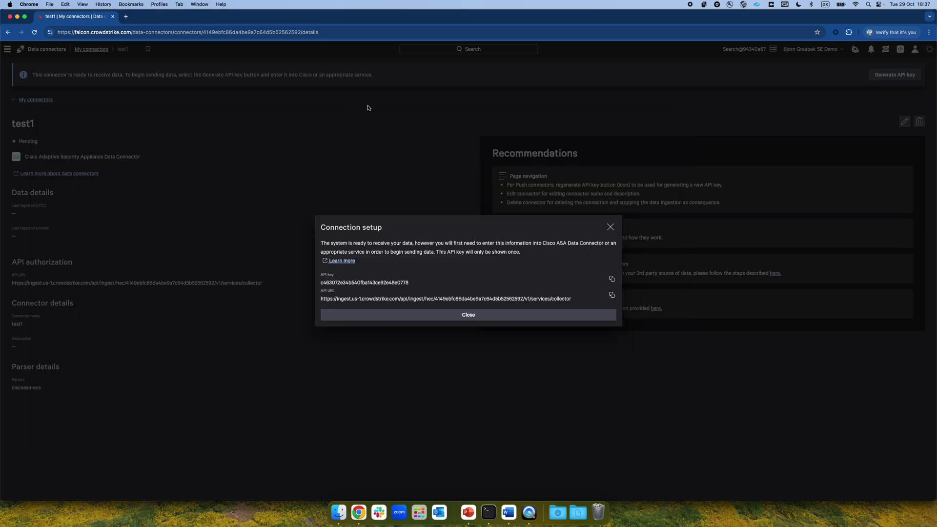
click(612, 295)
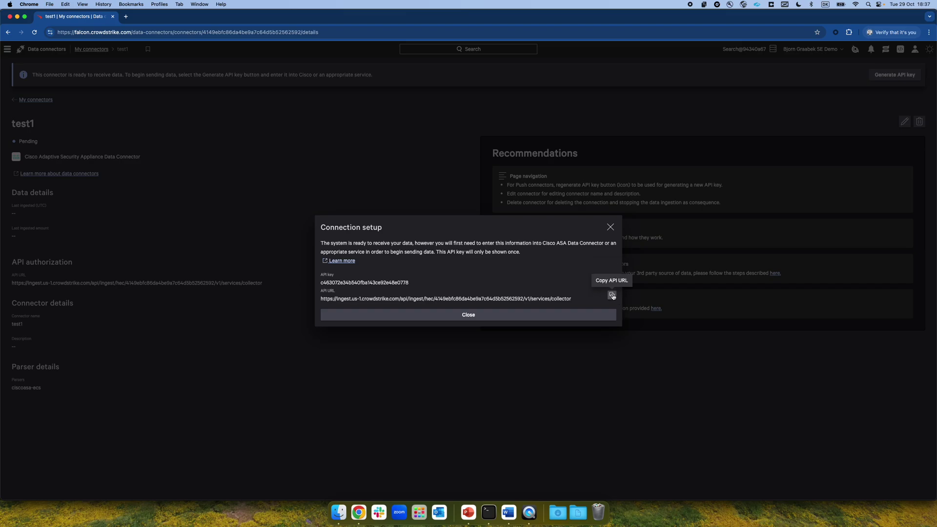
key(super+Tab)
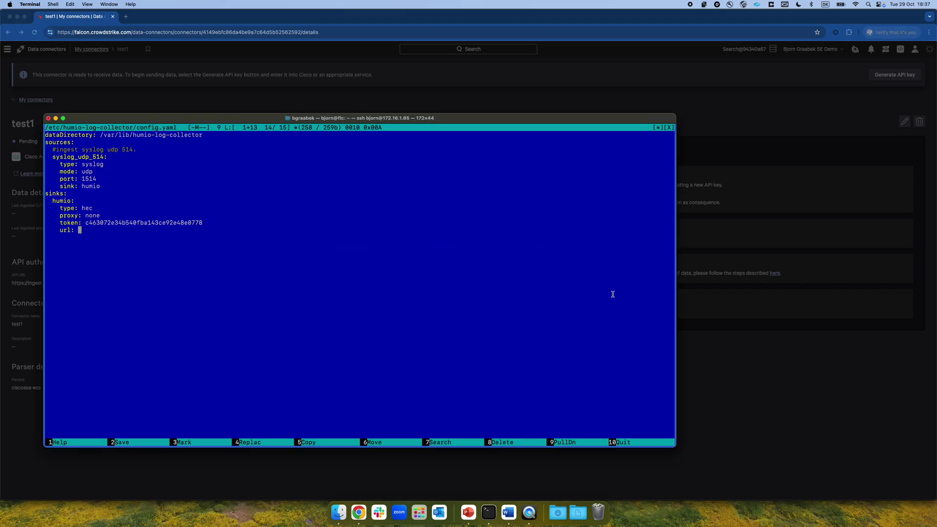
key(super+v)
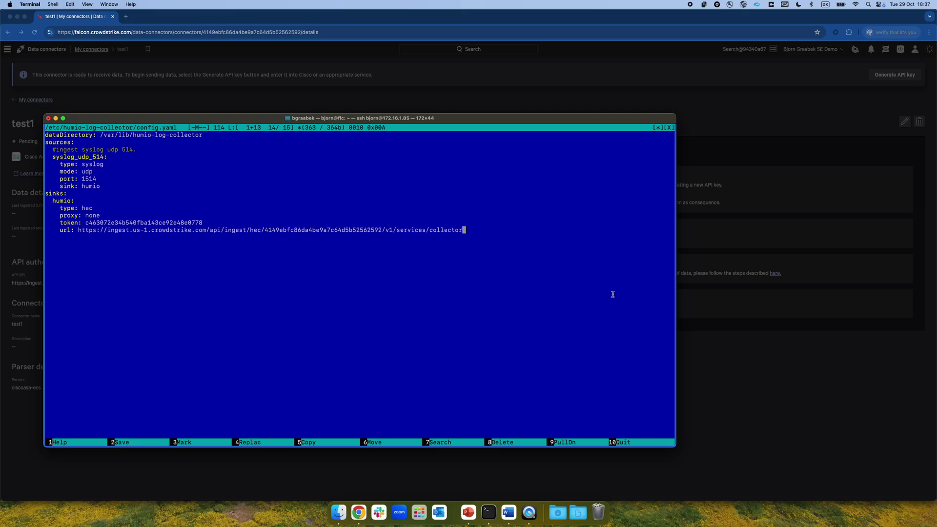
key(BackSpace)
key(BackSpace)
key(BackSpace)
key(BackSpace)
key(BackSpace)
key(BackSpace)
key(BackSpace)
key(BackSpace)
key(BackSpace)
key(BackSpace)
key(BackSpace)
key(BackSpace)
key(BackSpace)
key(BackSpace)
key(BackSpace)
key(BackSpace)
key(BackSpace)
key(BackSpace)
key(BackSpace)
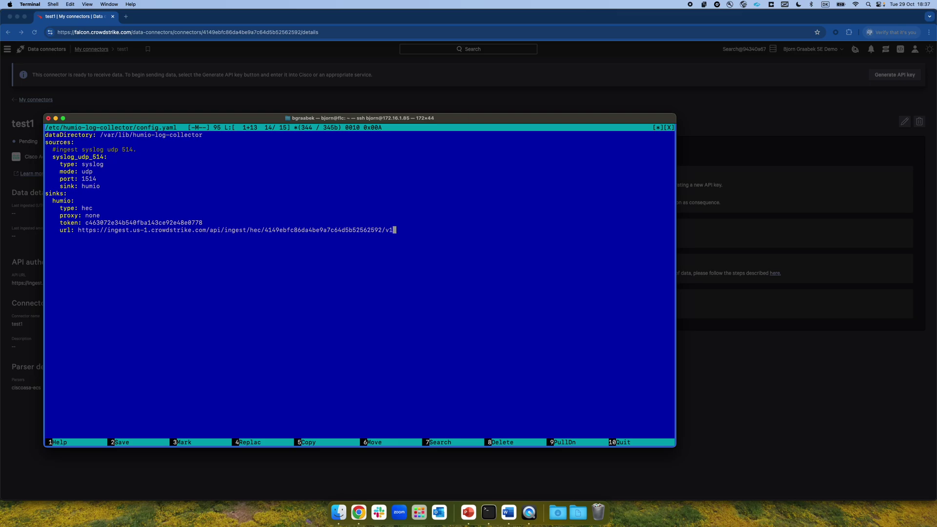
key(F10)
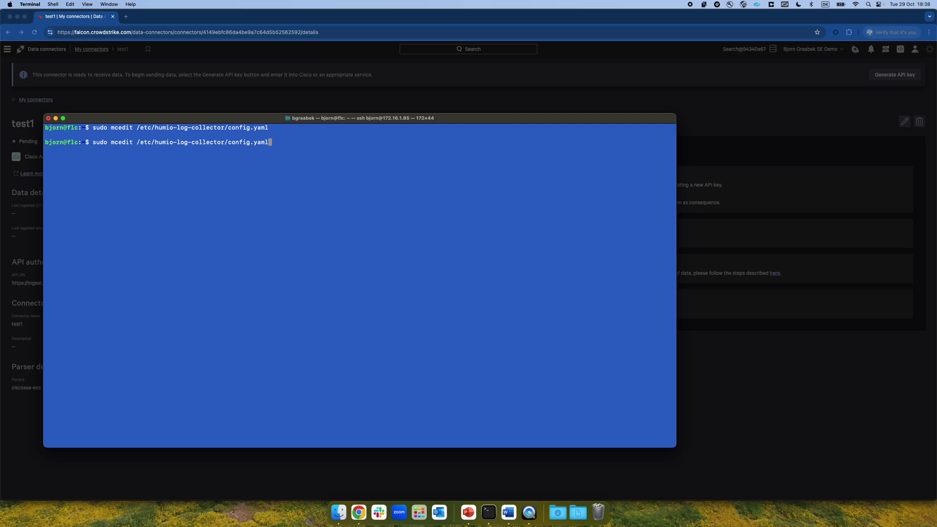
key(Up)
key(Up)
key(Up)
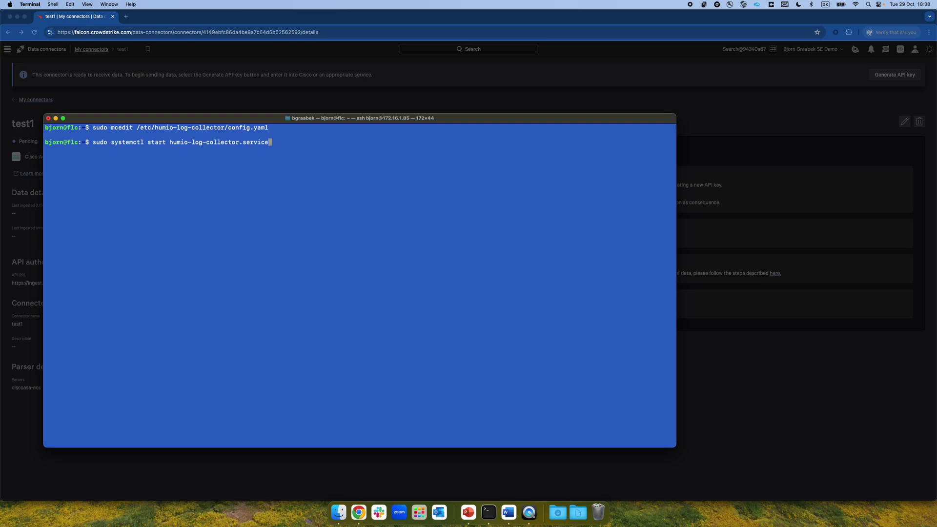
Start humio-log-collector.service and send a 'Hello World' syslog test to 172.16.1.85 port 1514
key(Return)
key(Up)
key(Up)
key(Up)
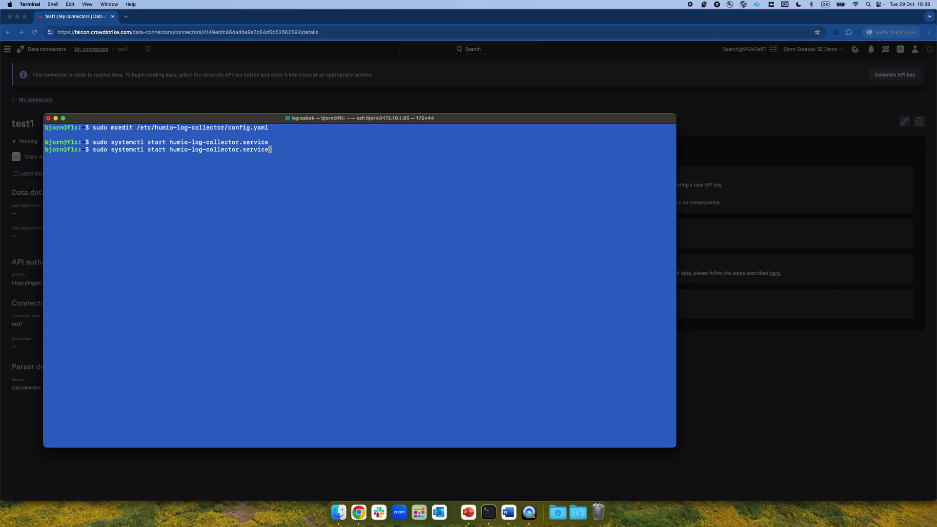
key(Up)
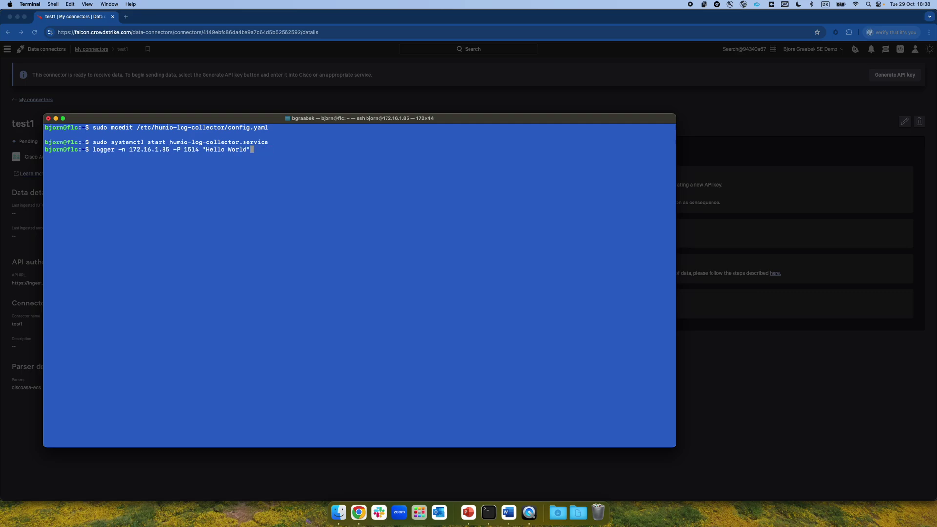
key(Up)
key(Down)
key(Return)
Close the connection setup dialog, search Advanced event search for 'Hello', then head to Data sources
click(8, 51)
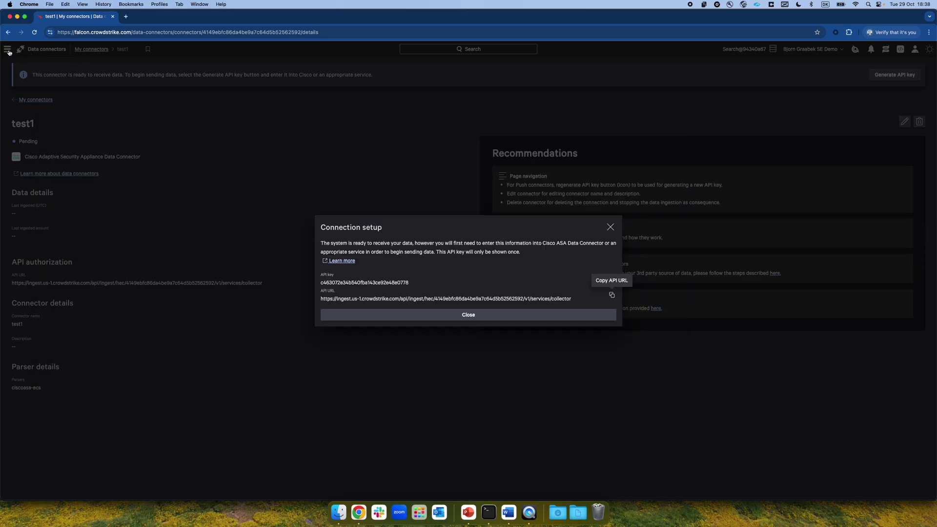
click(8, 51)
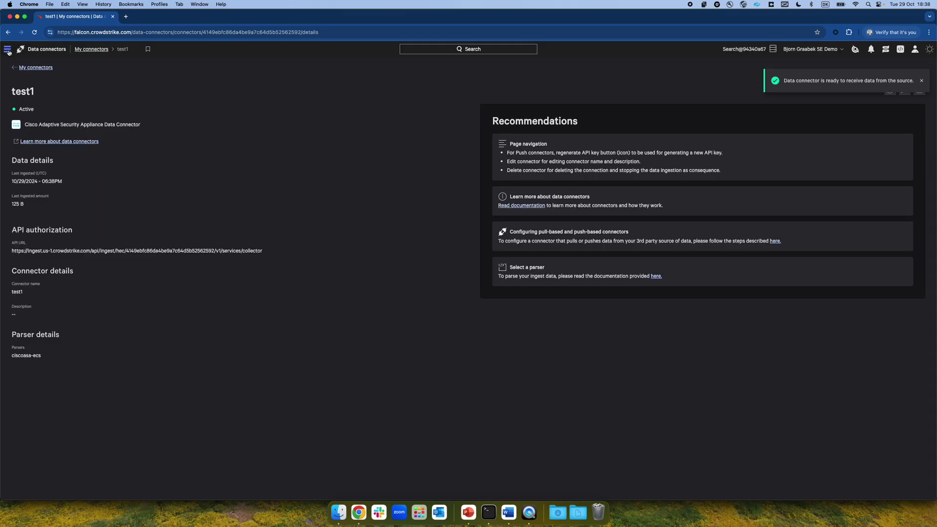
click(7, 49)
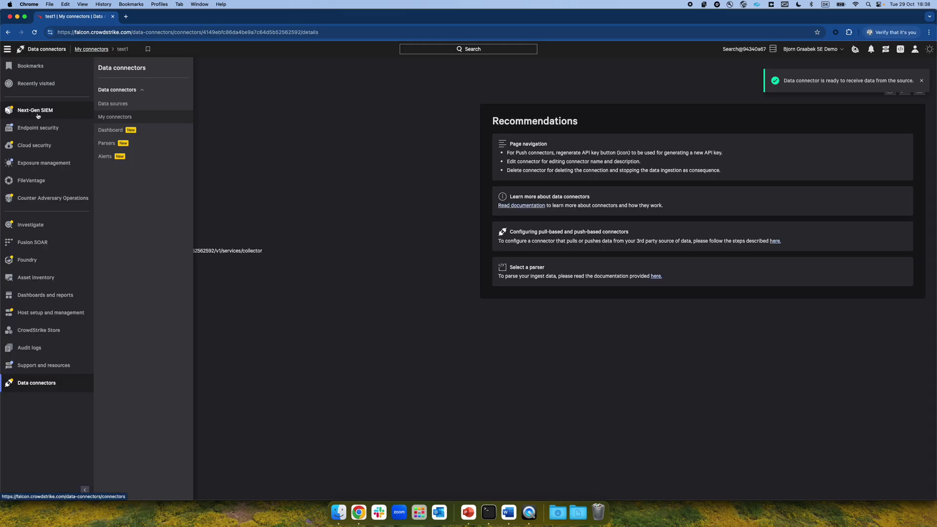
mouse_move(36, 112)
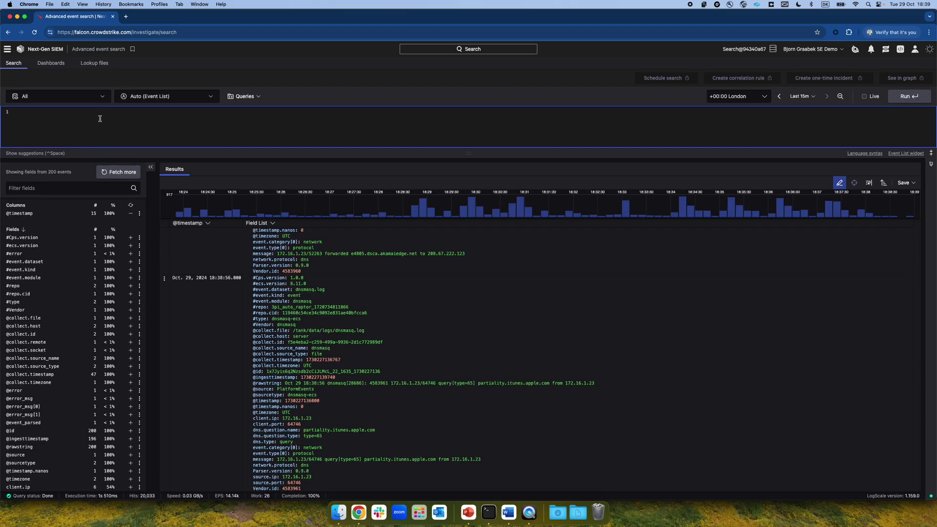
text(Hello)
key(Return)
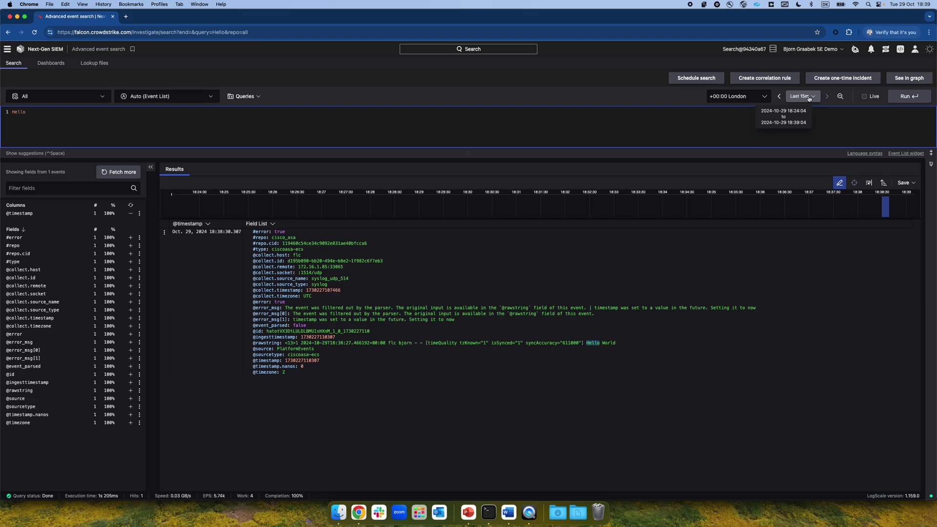
click(813, 99)
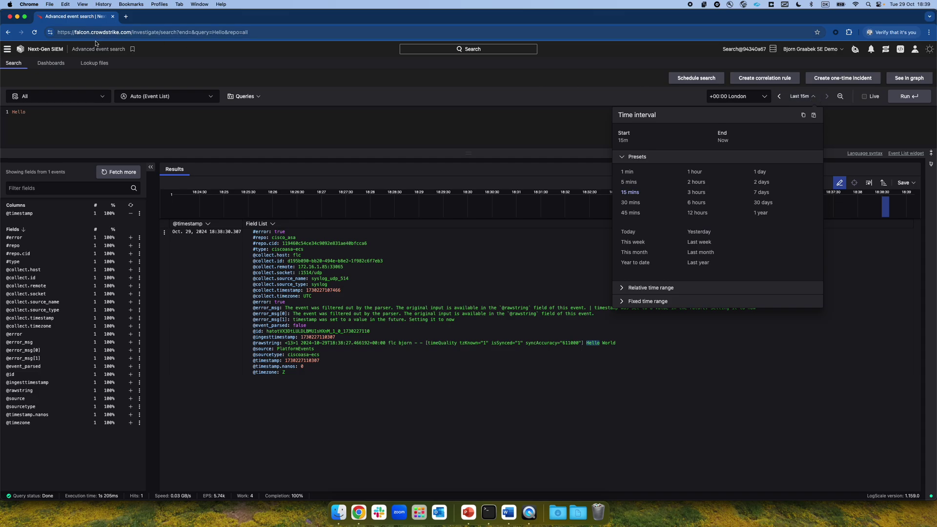
click(7, 50)
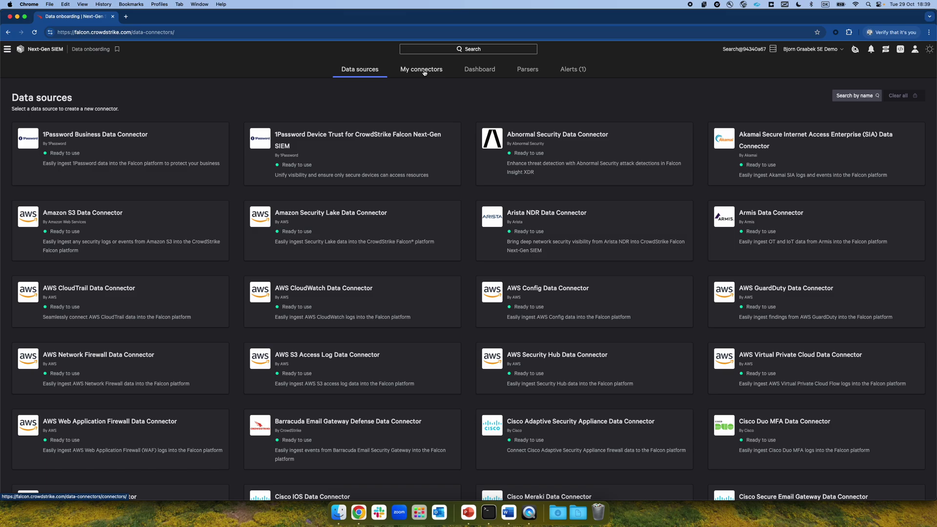
Show My connectors, confirming test1 is an active Cisco ASA Data Connector
click(425, 73)
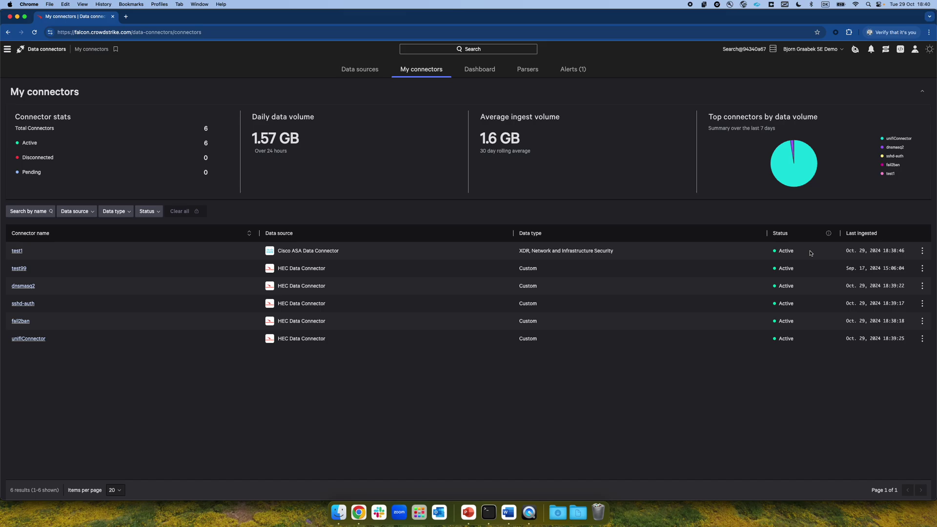
Return the PowerPoint slide show to full screen on the Installation steps slide
key(ctrl+Up)
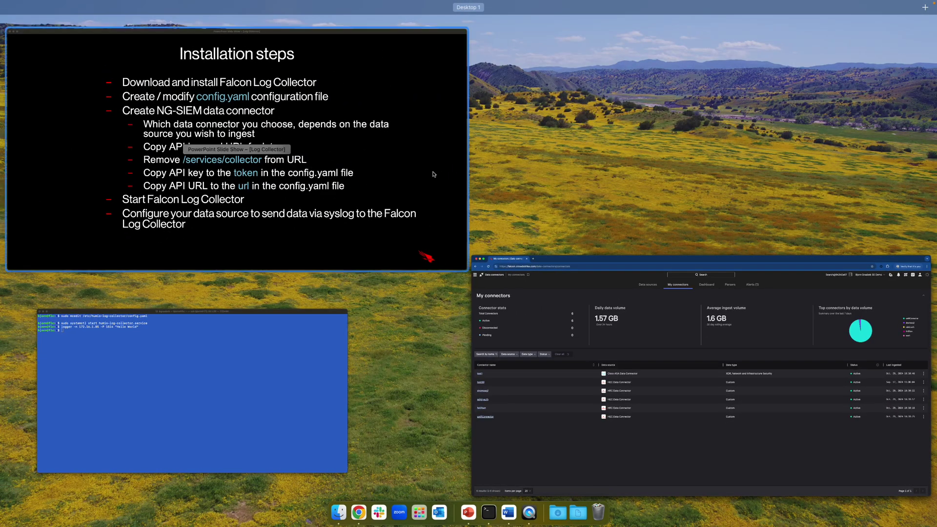
click(417, 172)
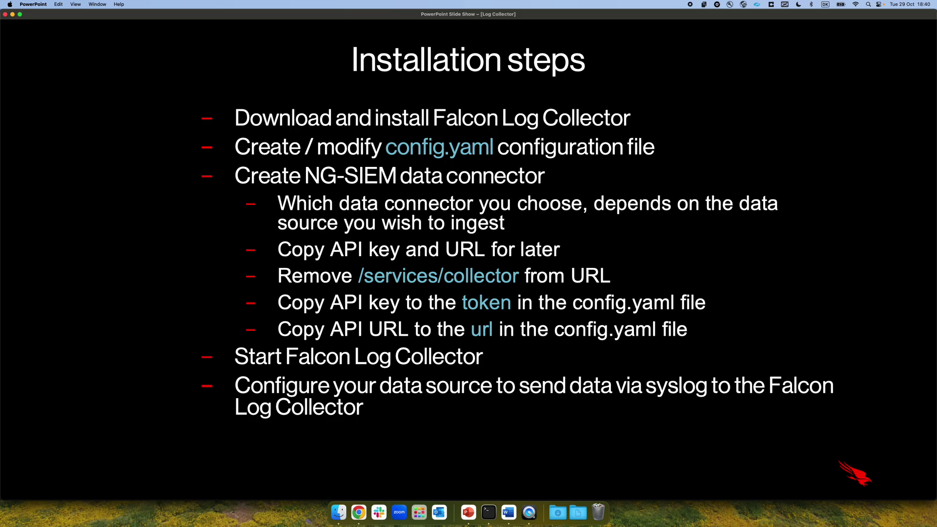
Advance the slide show to the Useful links slide listing LogScale resources
key(Right)
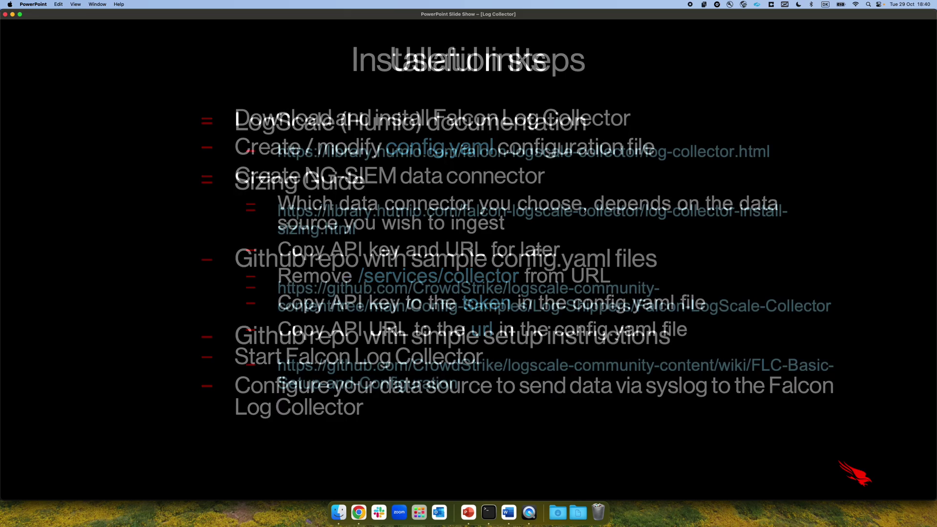